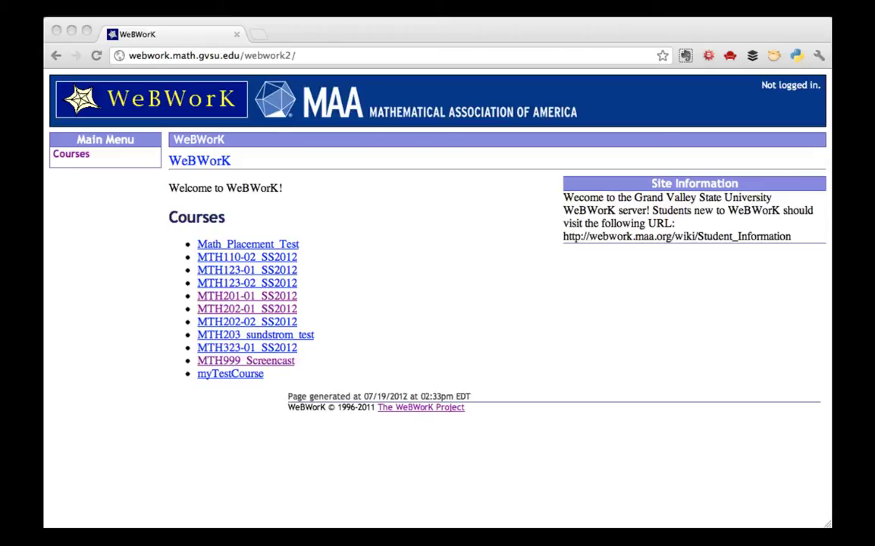
Open the MTH999_Screencast course from the WeBWorK course list.
click(282, 364)
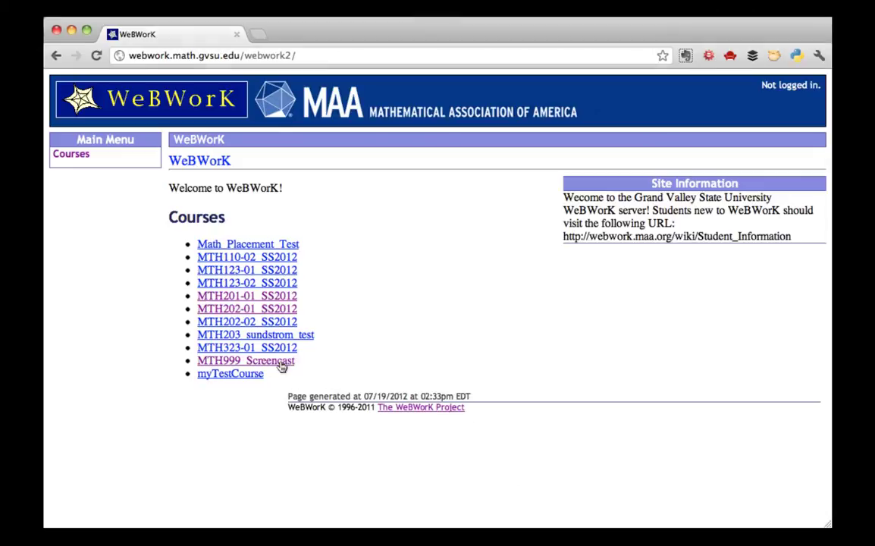
Log in, then create a new set named 'Orientation' from the Library Browser.
click(193, 379)
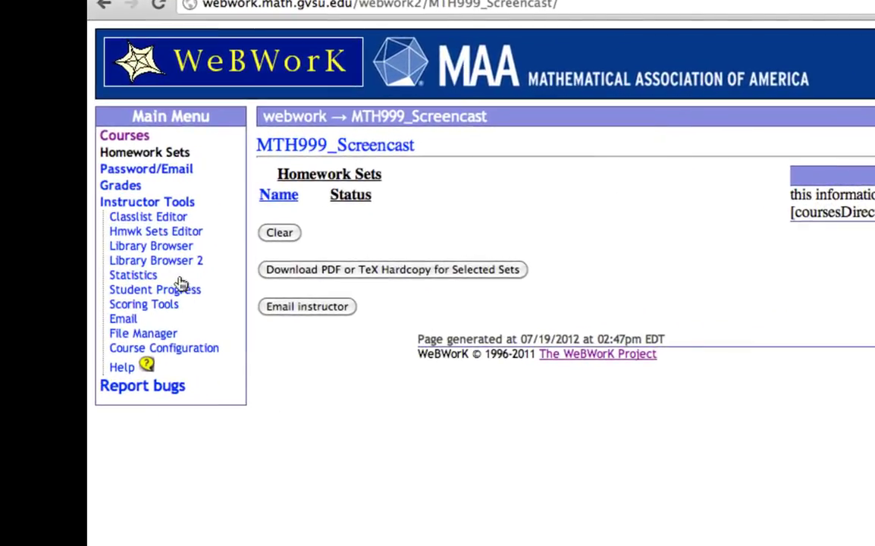
click(172, 247)
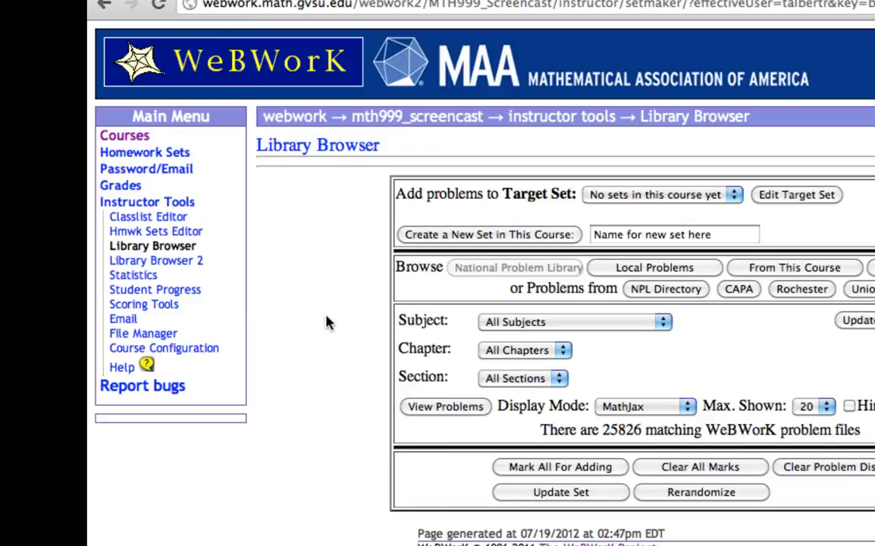
click(741, 233)
text(Or)
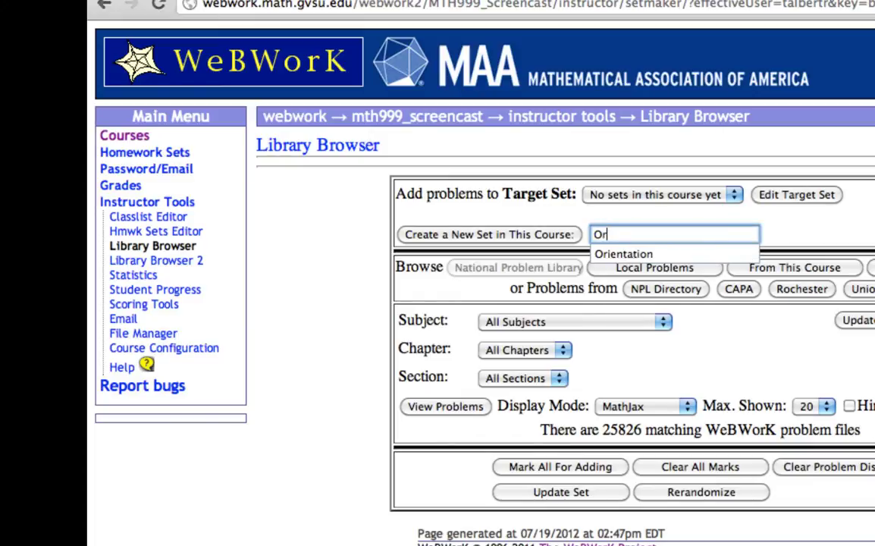
text(ientation)
click(496, 235)
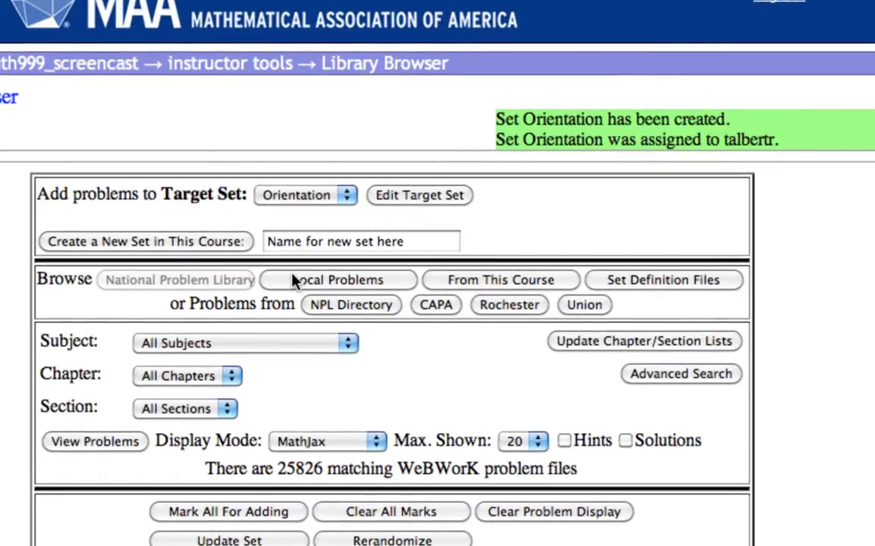
Display the local setOrientation collection's problems and scroll through them.
click(273, 282)
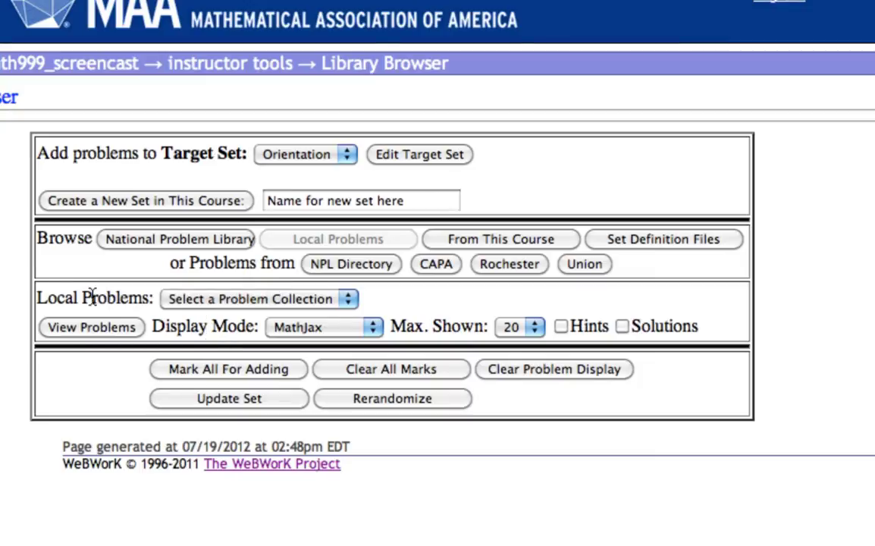
click(201, 300)
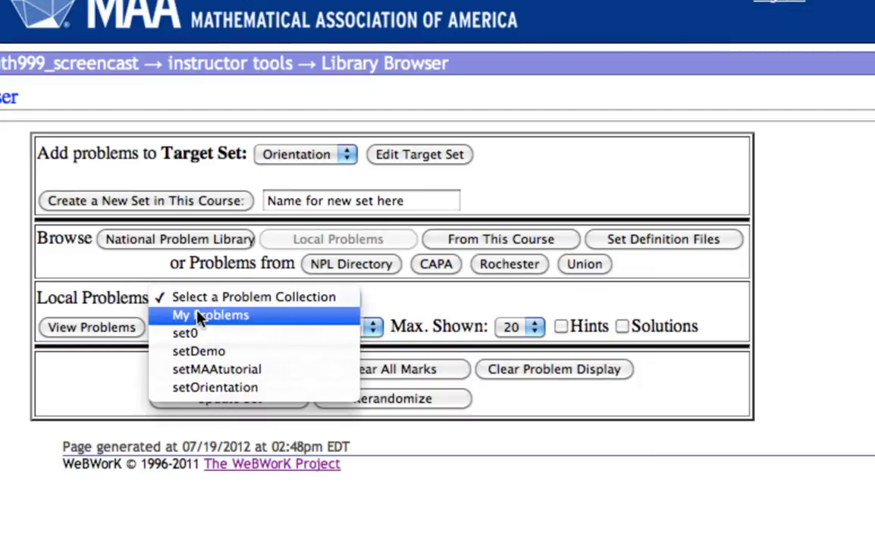
click(306, 389)
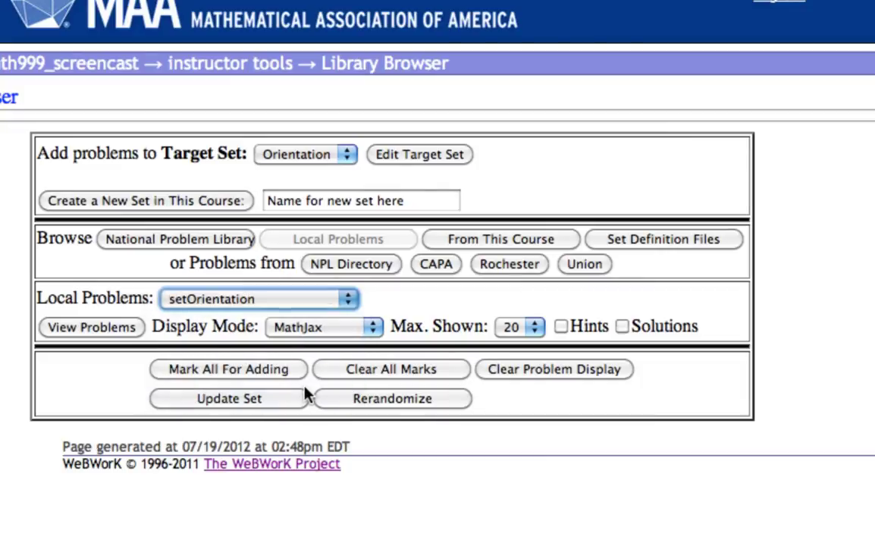
click(110, 329)
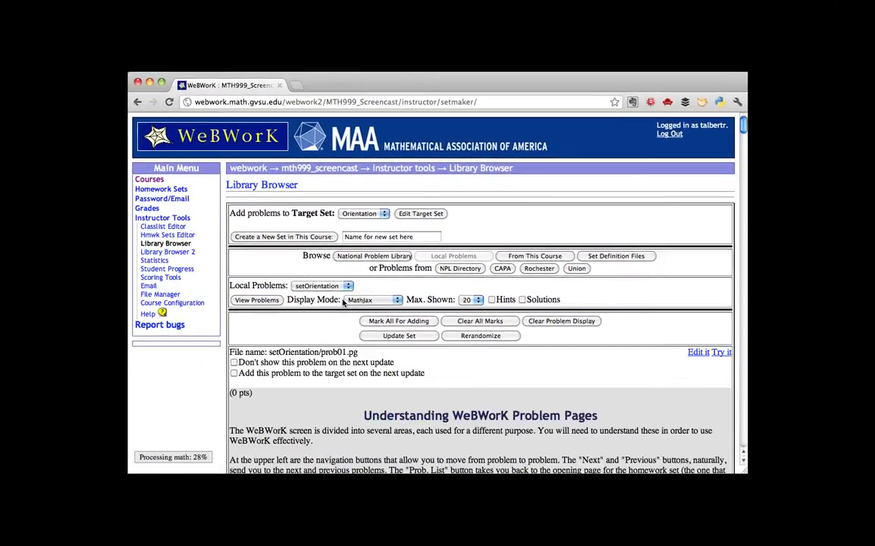
scroll(344, 302, down, 2)
scroll(343, 302, down, 2)
scroll(344, 302, down, 1)
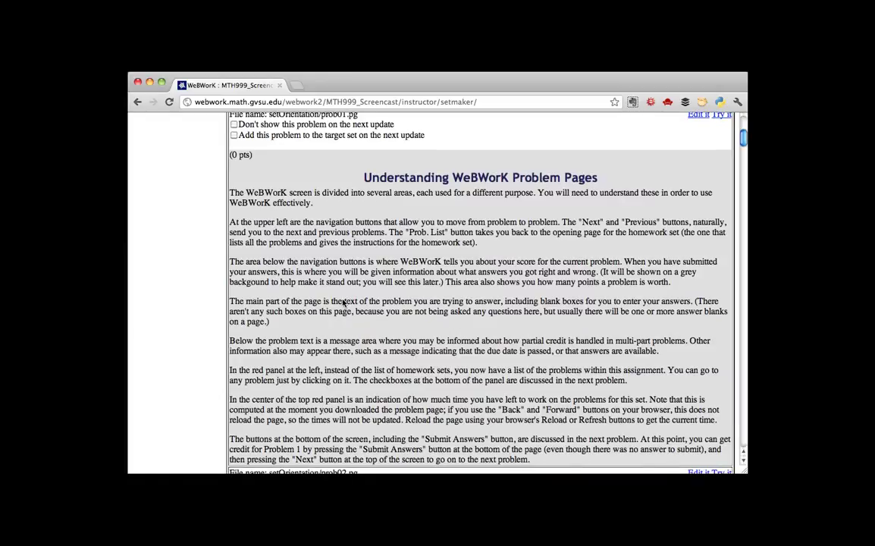
scroll(344, 301, down, 5)
scroll(343, 302, down, 5)
scroll(343, 303, down, 1)
scroll(342, 303, down, 2)
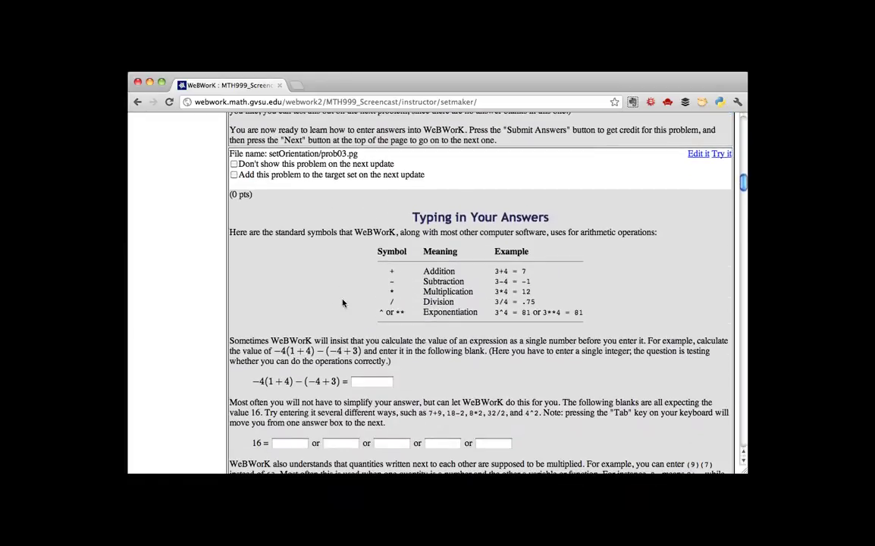
scroll(342, 303, down, 3)
scroll(342, 304, down, 5)
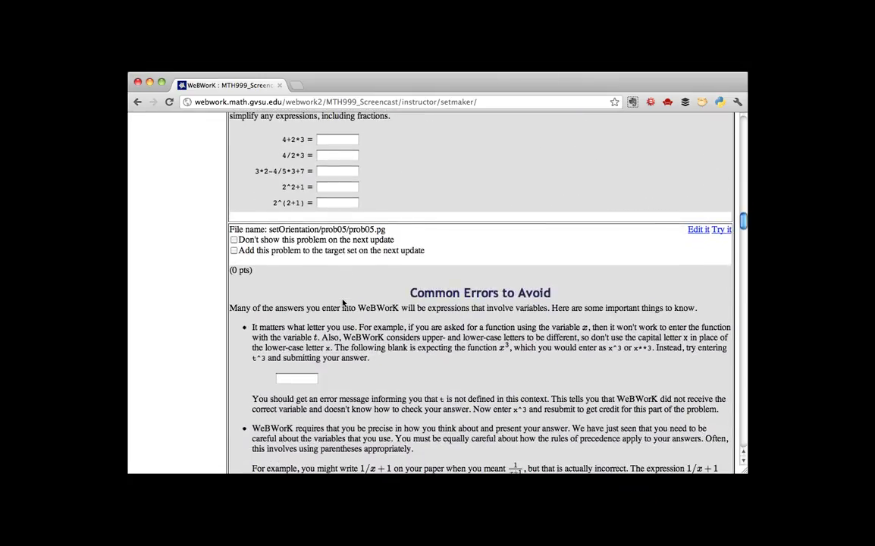
scroll(343, 301, up, 1)
scroll(343, 302, up, 8)
scroll(343, 302, up, 10)
scroll(343, 302, up, 5)
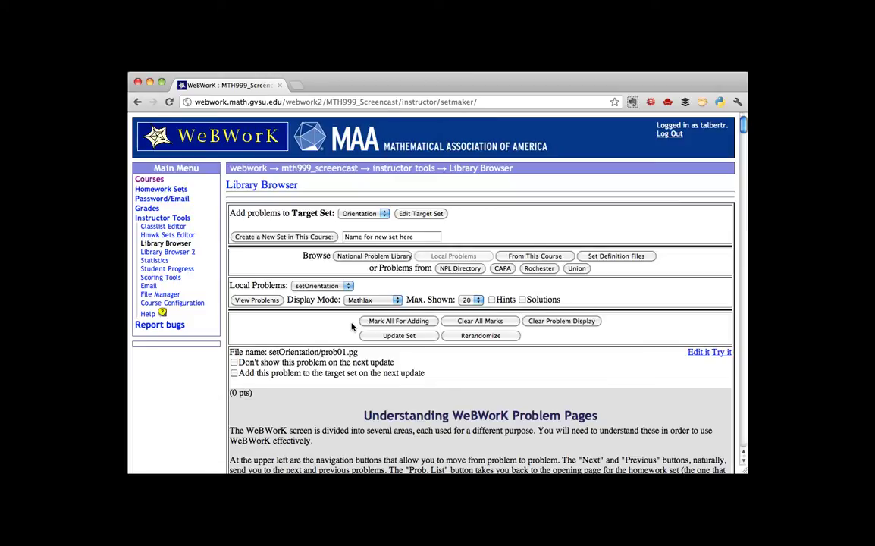
Mark all setOrientation problems for adding and update the Orientation set with them.
click(429, 321)
scroll(363, 385, down, 2)
scroll(364, 386, down, 10)
scroll(364, 385, down, 5)
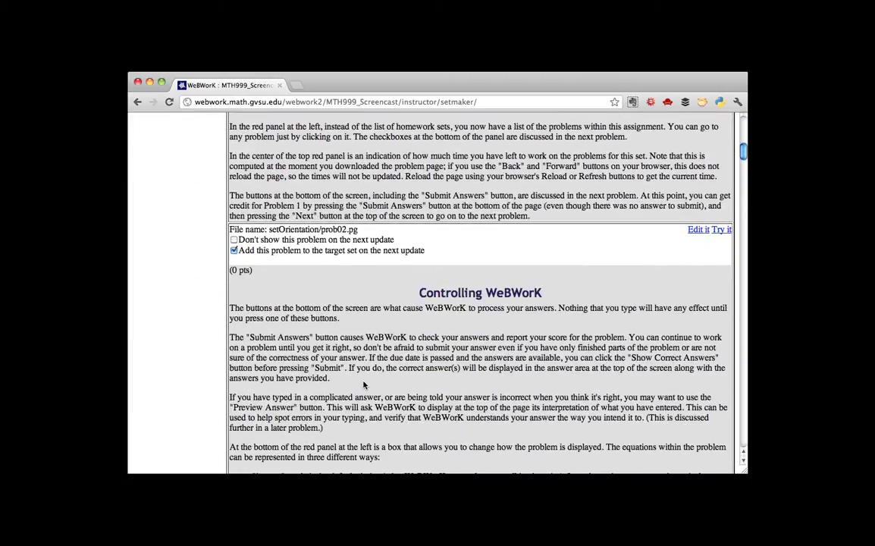
scroll(363, 385, down, 4)
scroll(364, 385, down, 3)
scroll(363, 385, down, 1)
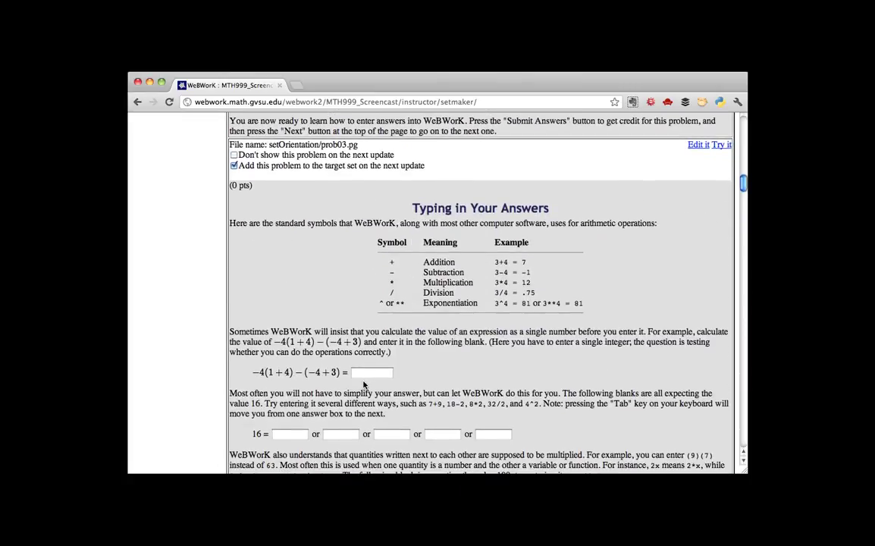
scroll(363, 384, up, 10)
scroll(363, 383, up, 10)
scroll(363, 384, up, 5)
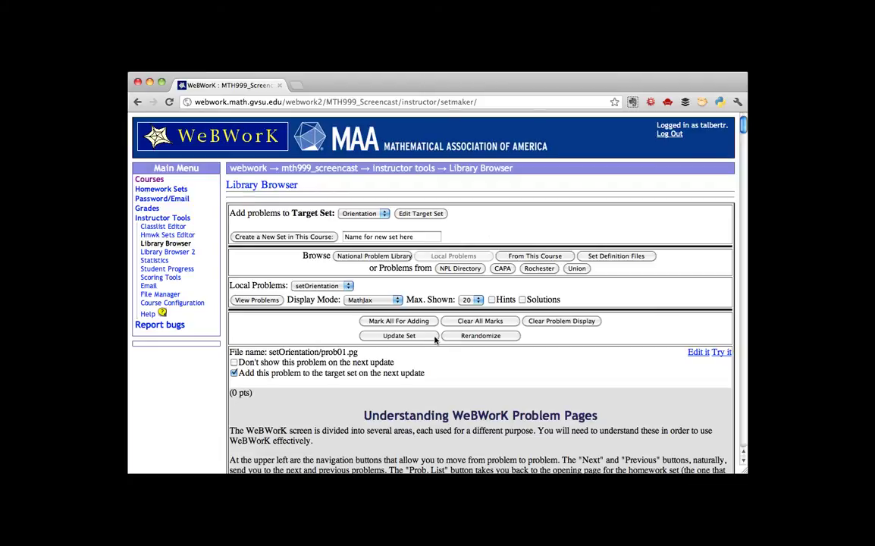
click(400, 336)
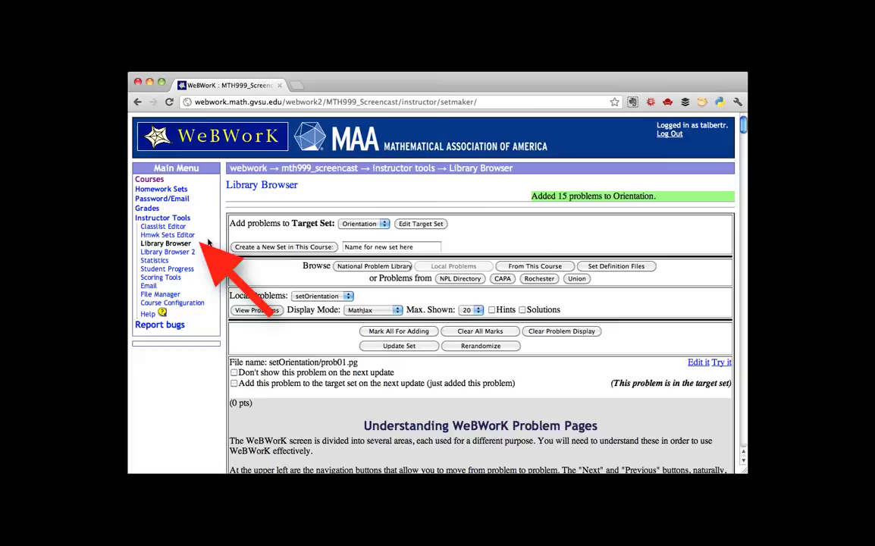
Open the Hmwk Sets Editor to see Orientation with 15 problems, 1/7 users assigned.
click(181, 235)
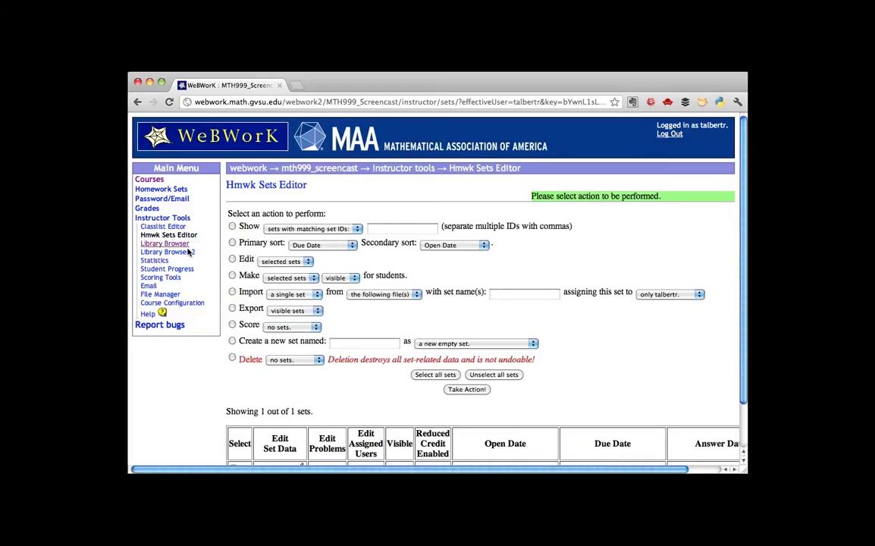
scroll(193, 338, down, 3)
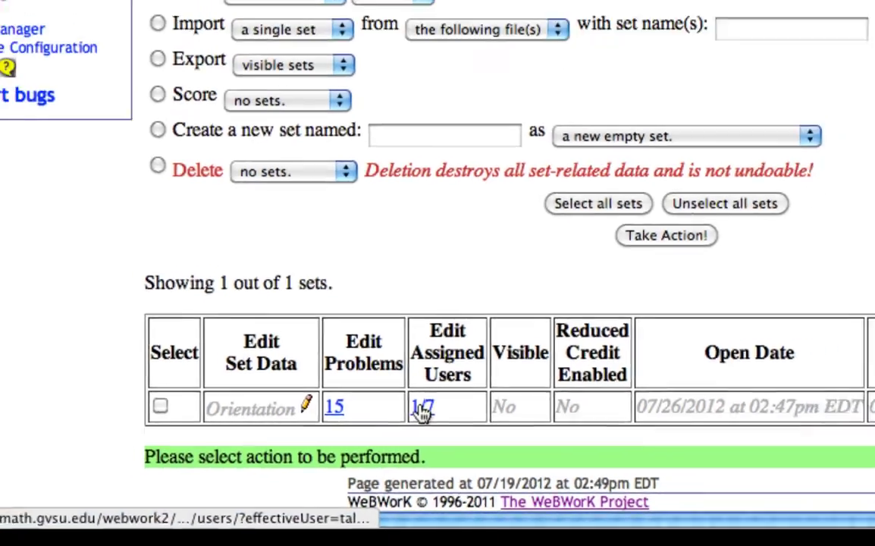
Assign the Orientation set to all seven current users.
click(423, 410)
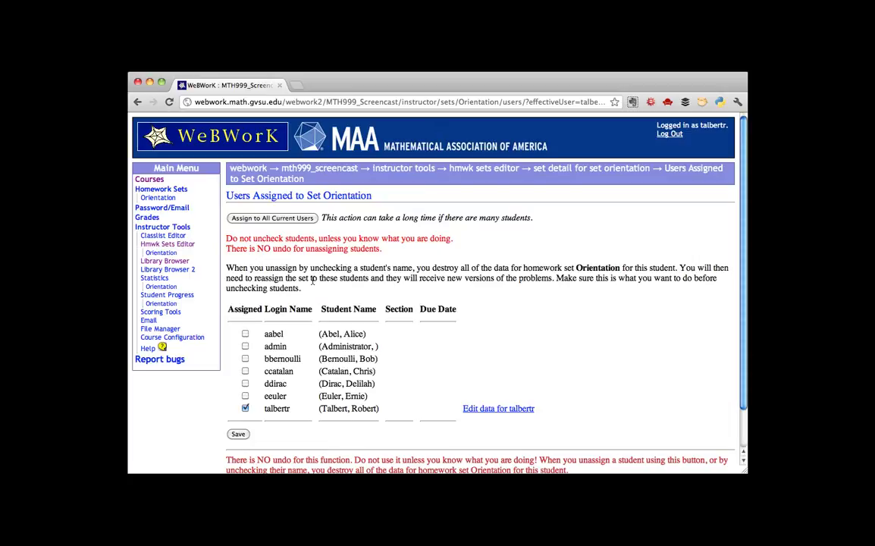
click(288, 218)
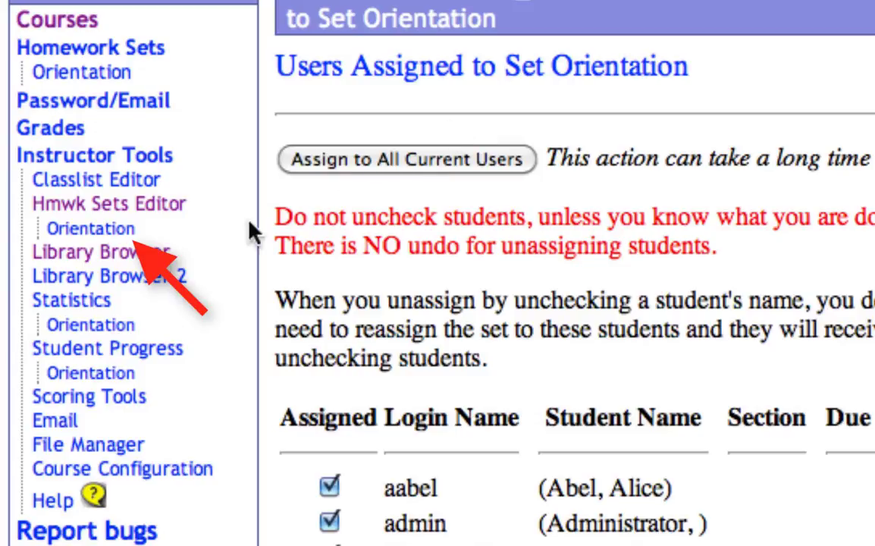
Set Orientation's opening date to 08/25/2012 at 08:00am.
click(104, 231)
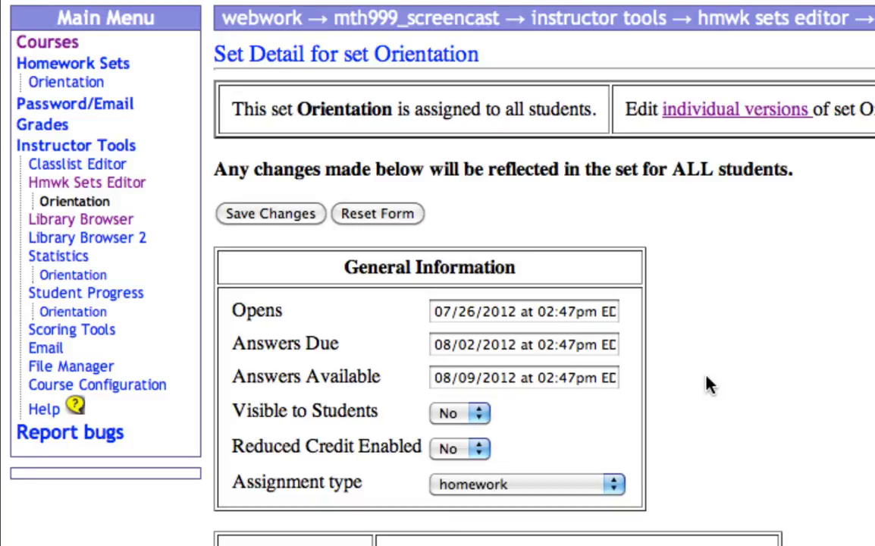
click(452, 311)
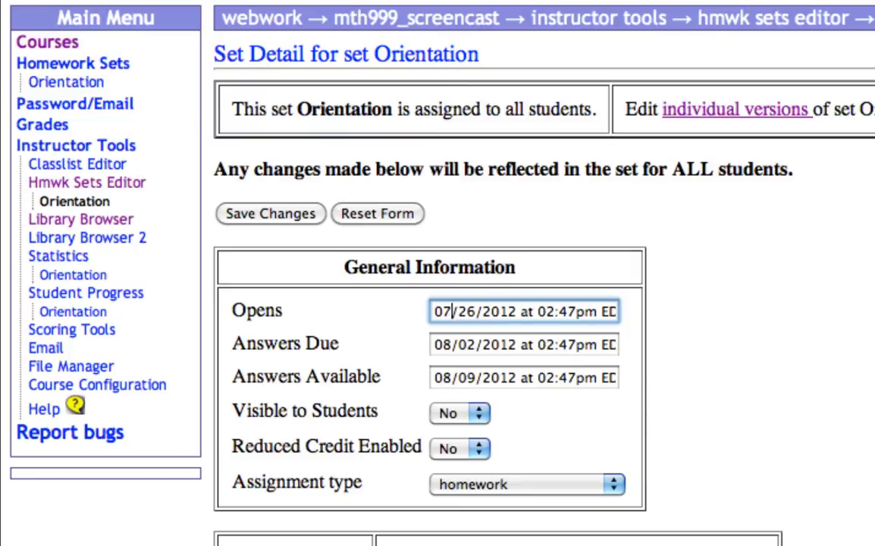
key(BackSpace)
text(8)
click(464, 311)
key(Delete)
text(5)
click(583, 311)
key(BackSpace)
key(BackSpace)
key(BackSpace)
key(BackSpace)
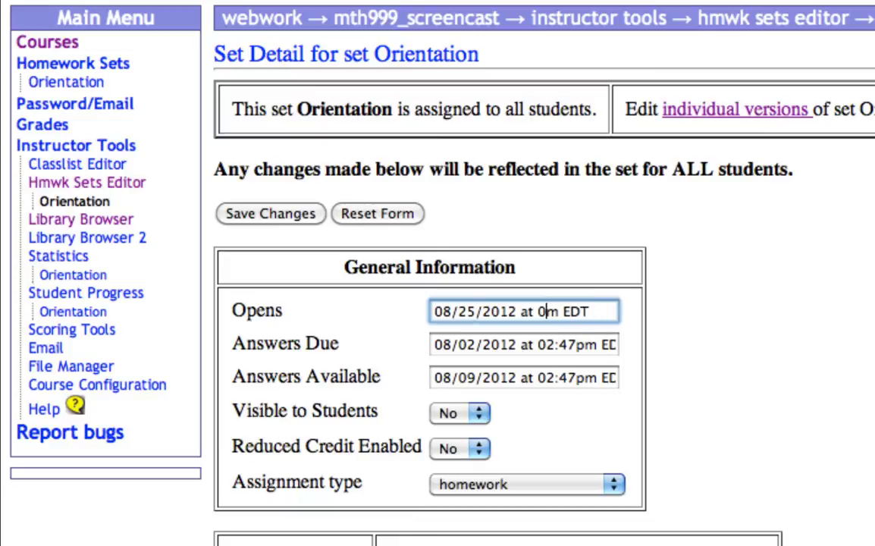
text(8:00a)
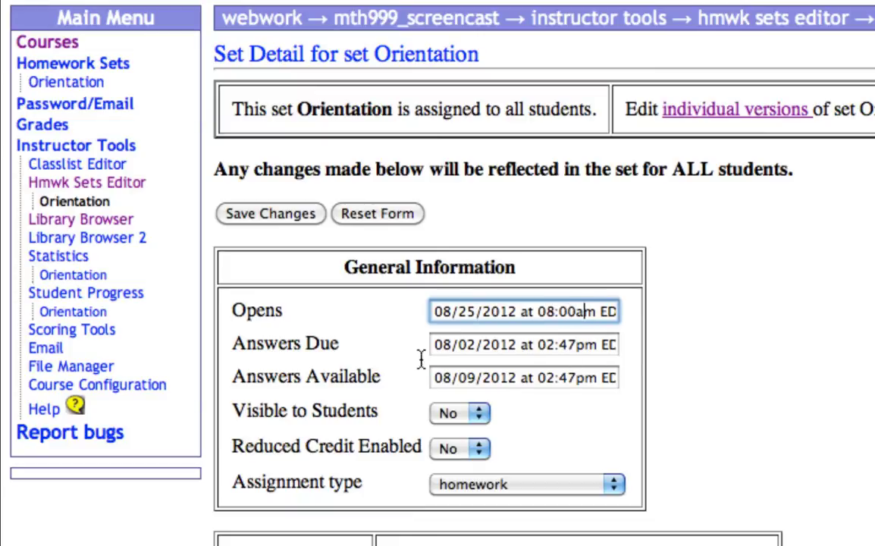
Set the answers-due date to 09/15/2012 at 12:00pm.
click(454, 346)
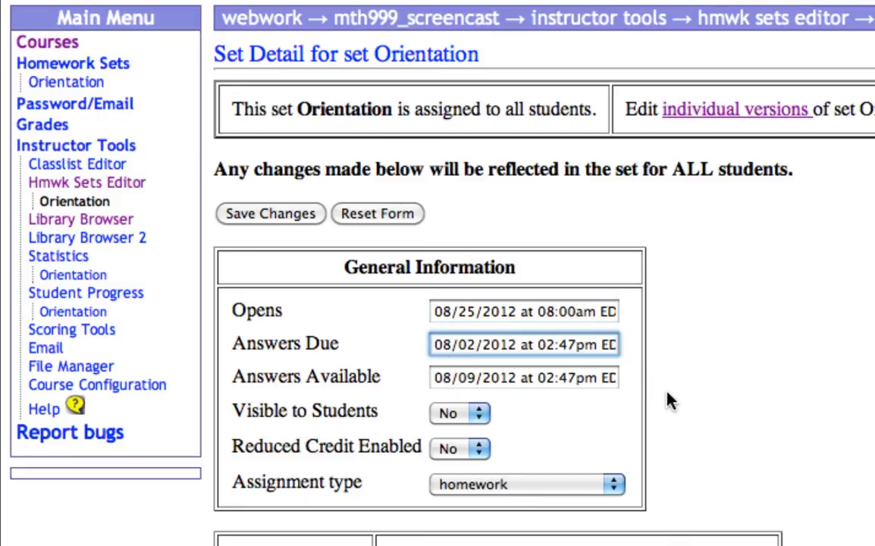
key(BackSpace)
text(9)
key(Right)
key(Right)
key(Right)
key(Right)
key(BackSpace)
key(BackSpace)
key(BackSpace)
text(15/)
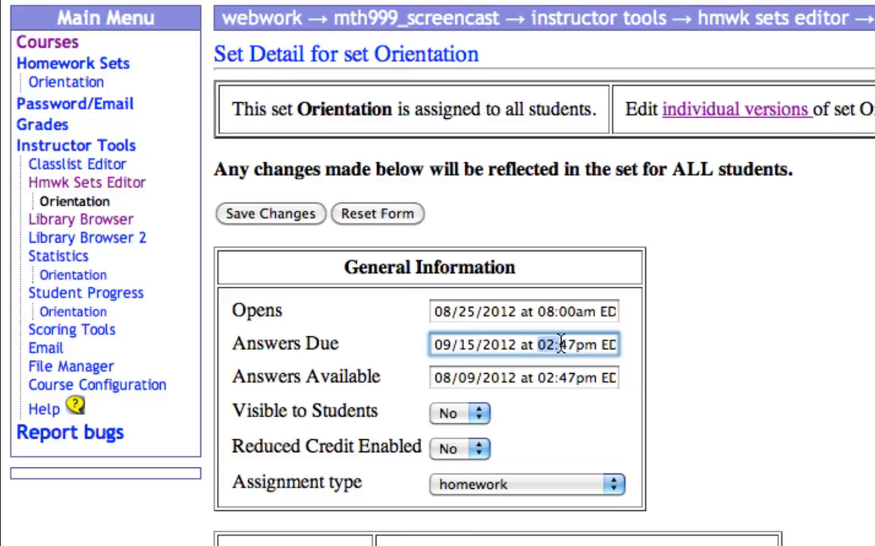
drag(538, 345, 575, 345)
text(12:)
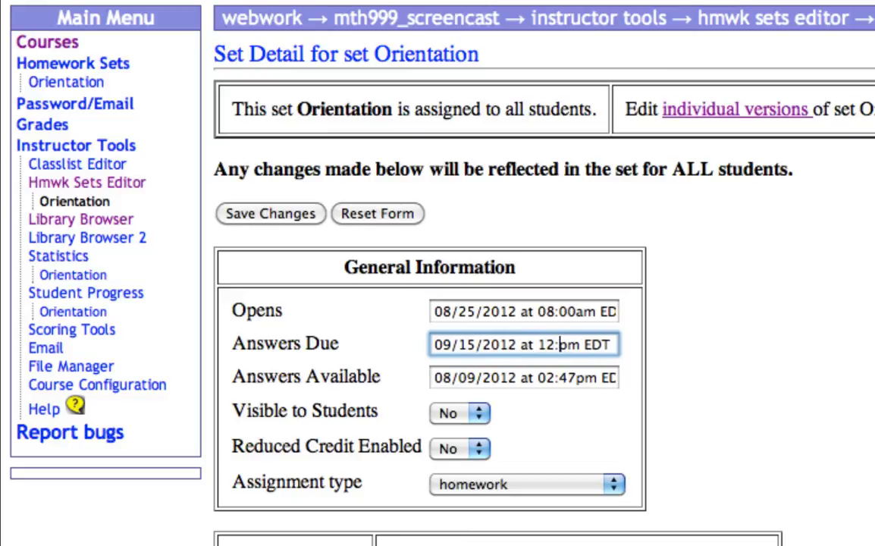
text(00)
click(627, 381)
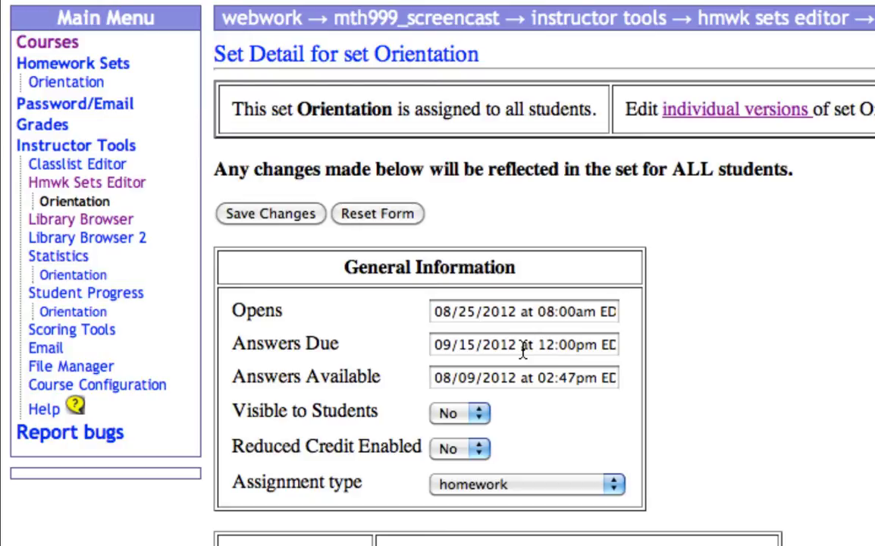
Copy the answers-due date 09/15/2012 12:00pm into Answers Available.
click(523, 351)
triple_click(523, 350)
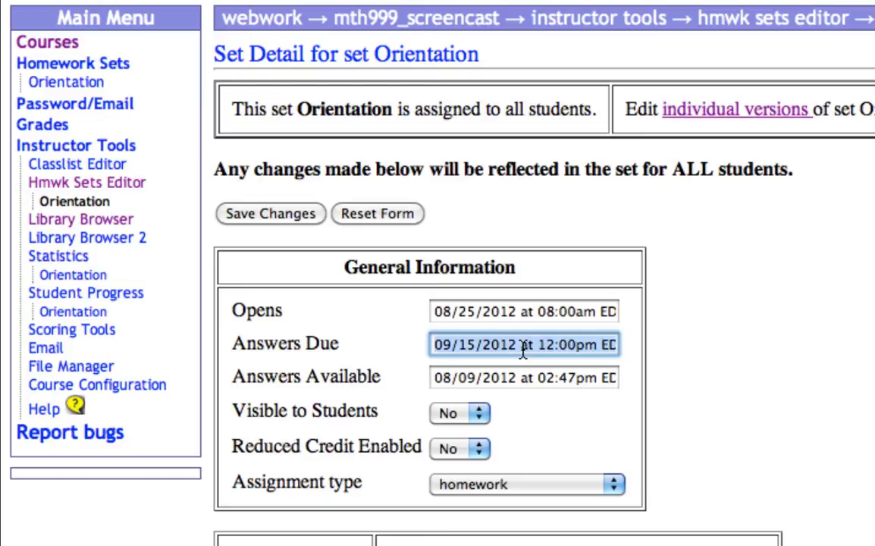
triple_click(516, 383)
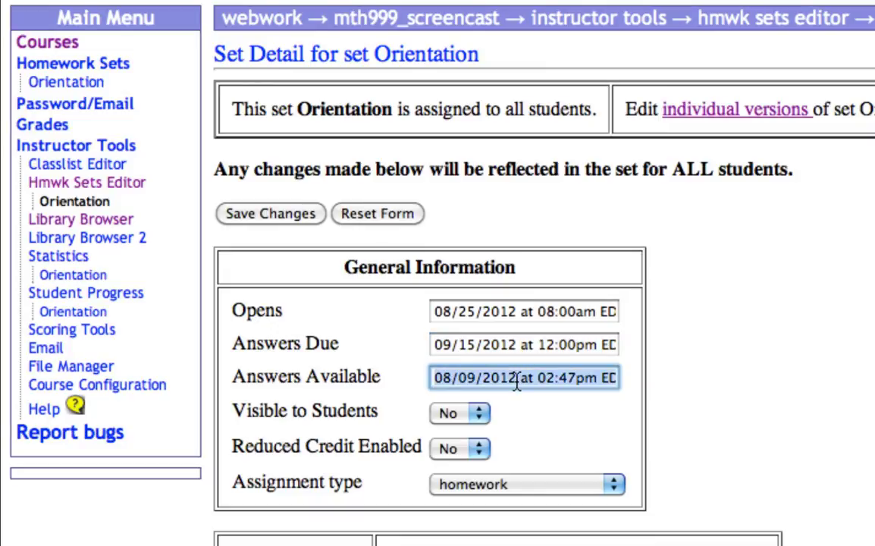
key(ctrl+v)
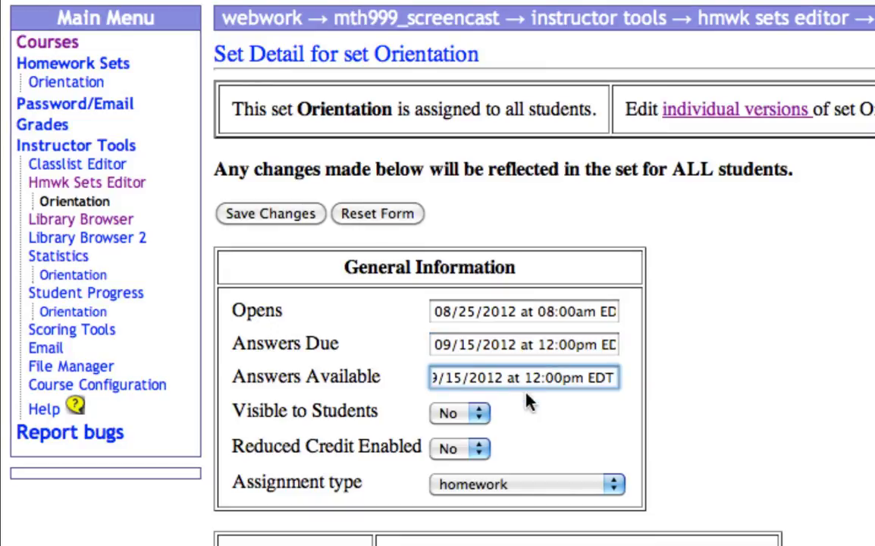
click(536, 415)
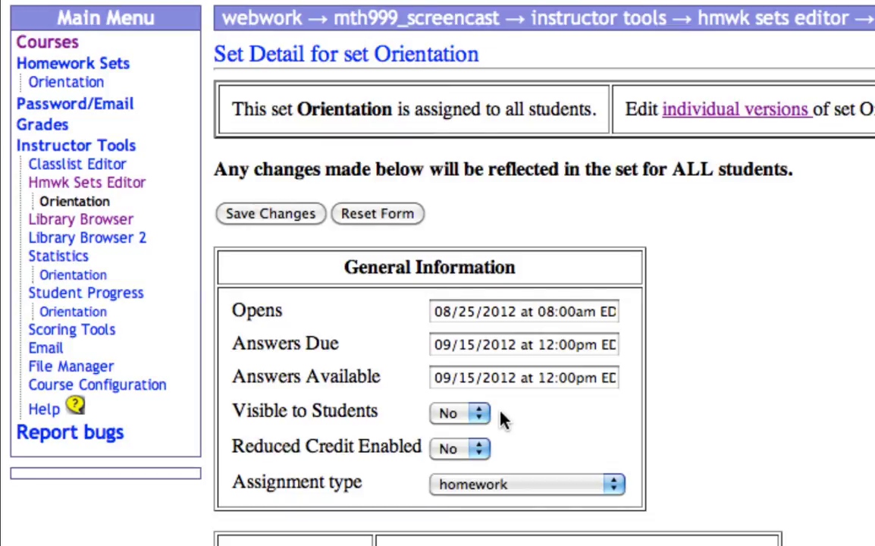
Make Orientation visible to students and save the changes.
click(478, 415)
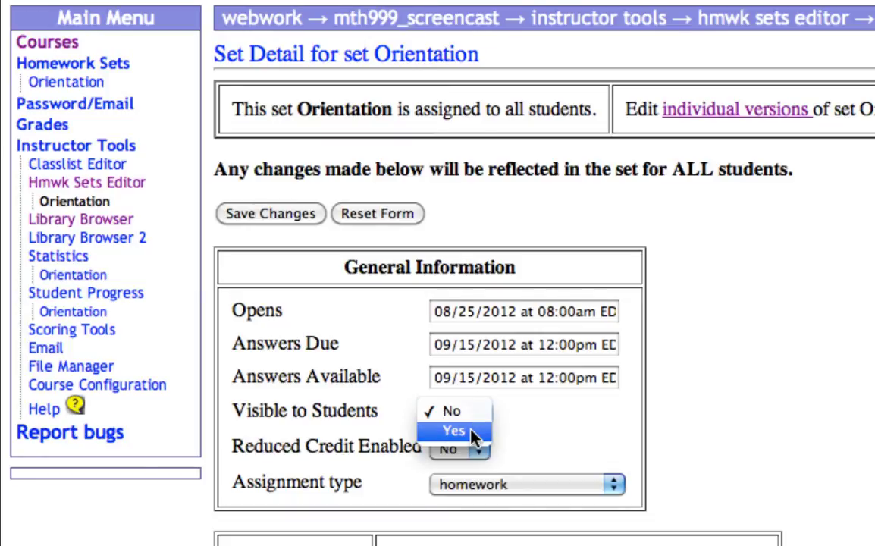
click(455, 431)
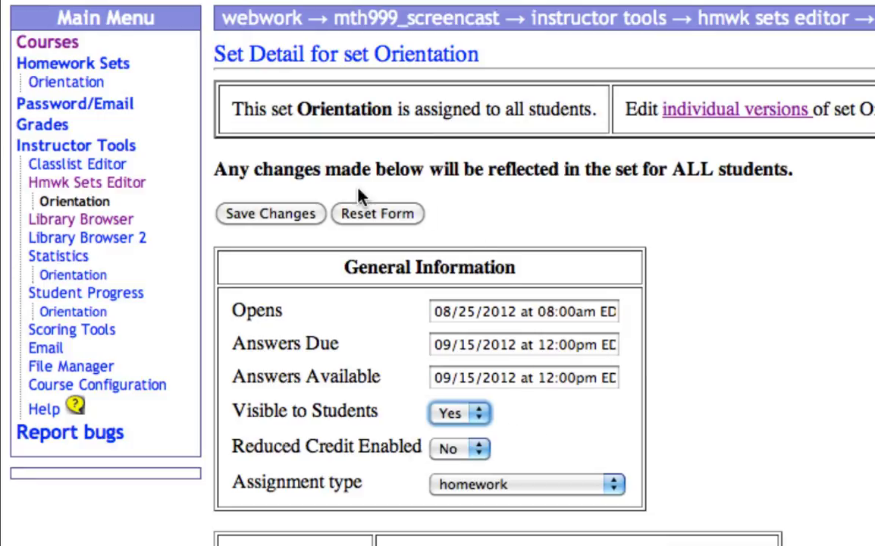
click(288, 217)
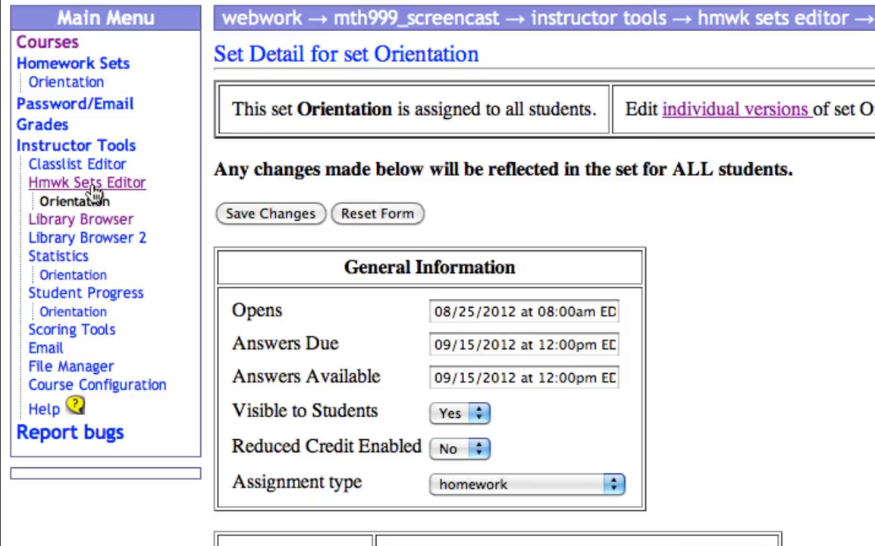
Go to the Homework Sets list to confirm Orientation opens 08/25/2012 at 08:00am EDT.
click(65, 59)
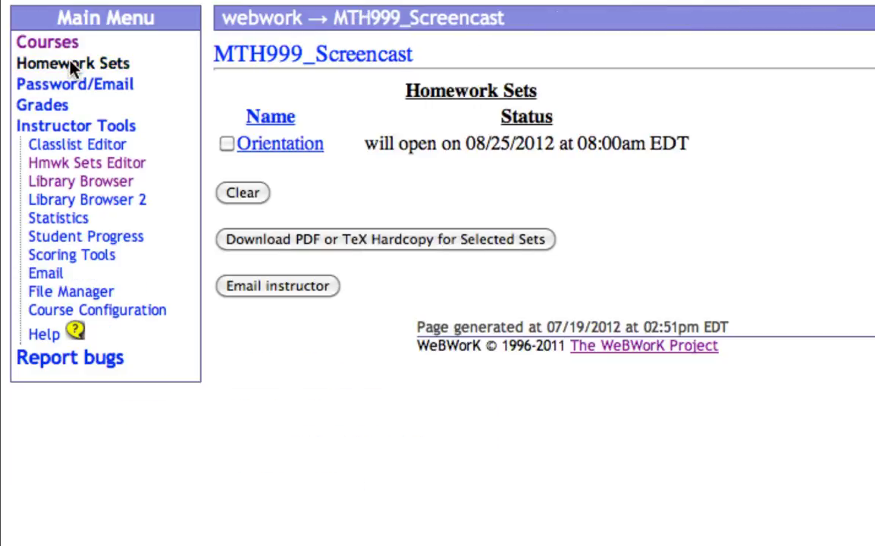